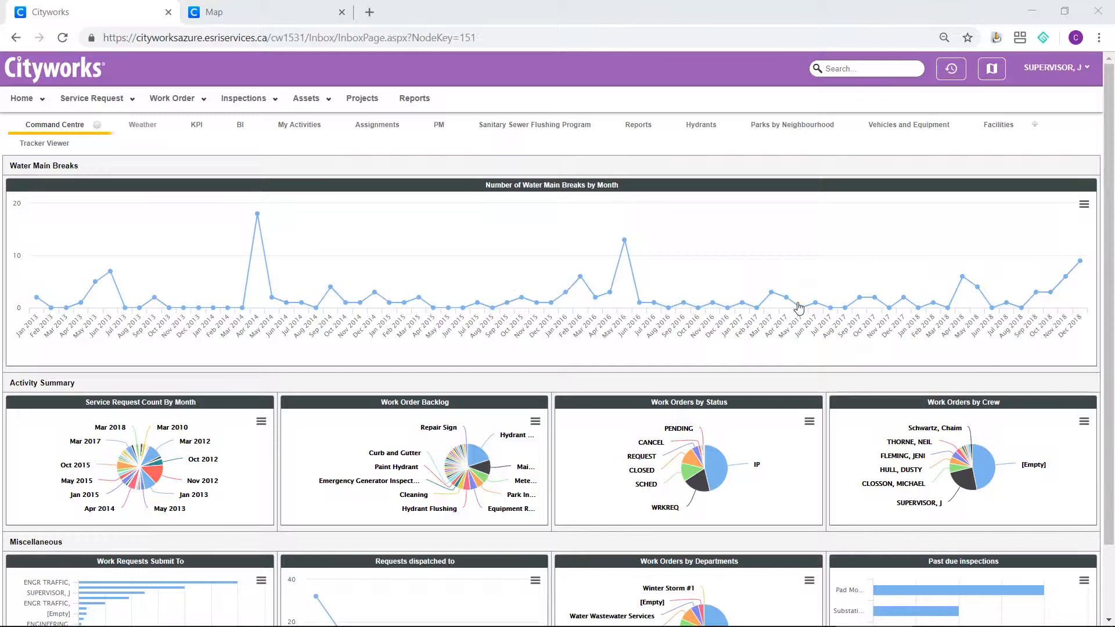
# Create a new service request and enter the caller's first and last name in the caller information.
pyautogui.click(128, 107)
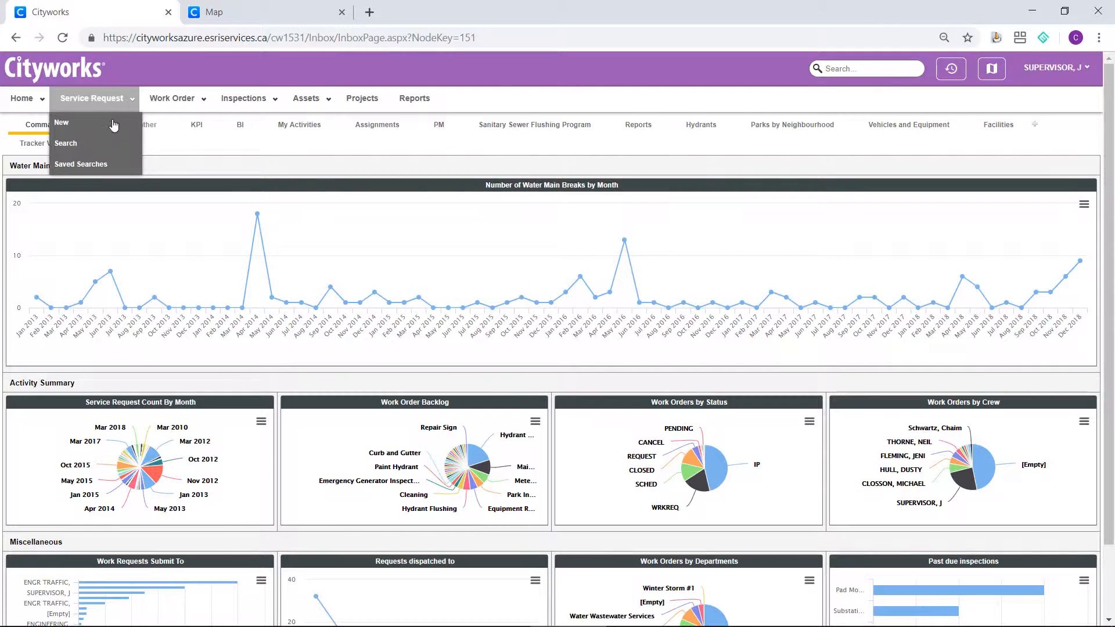
pyautogui.click(113, 124)
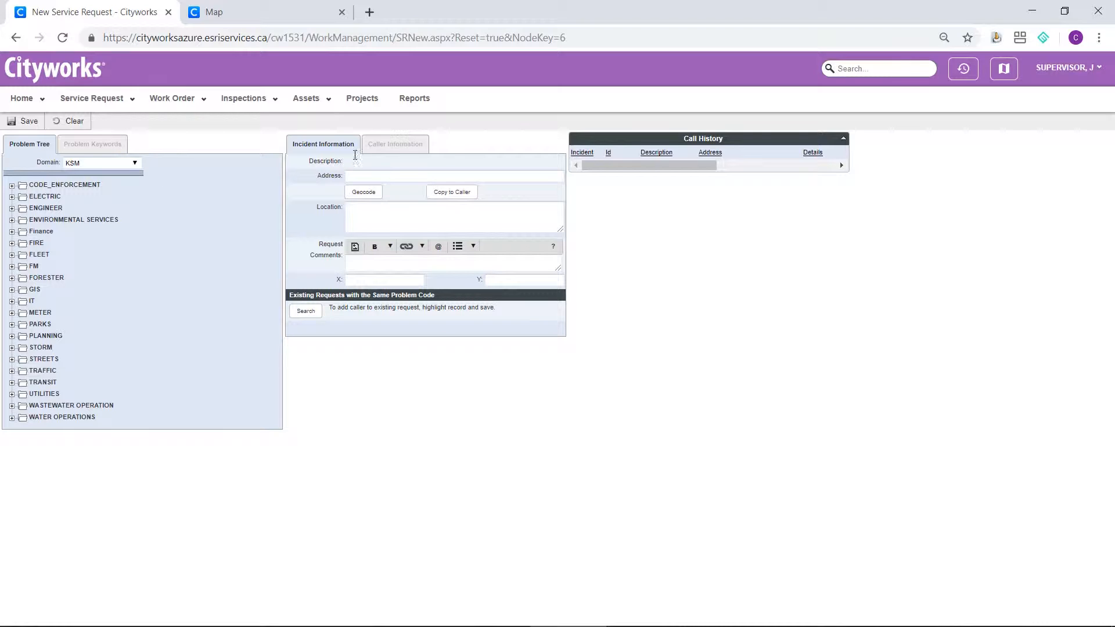
pyautogui.click(389, 148)
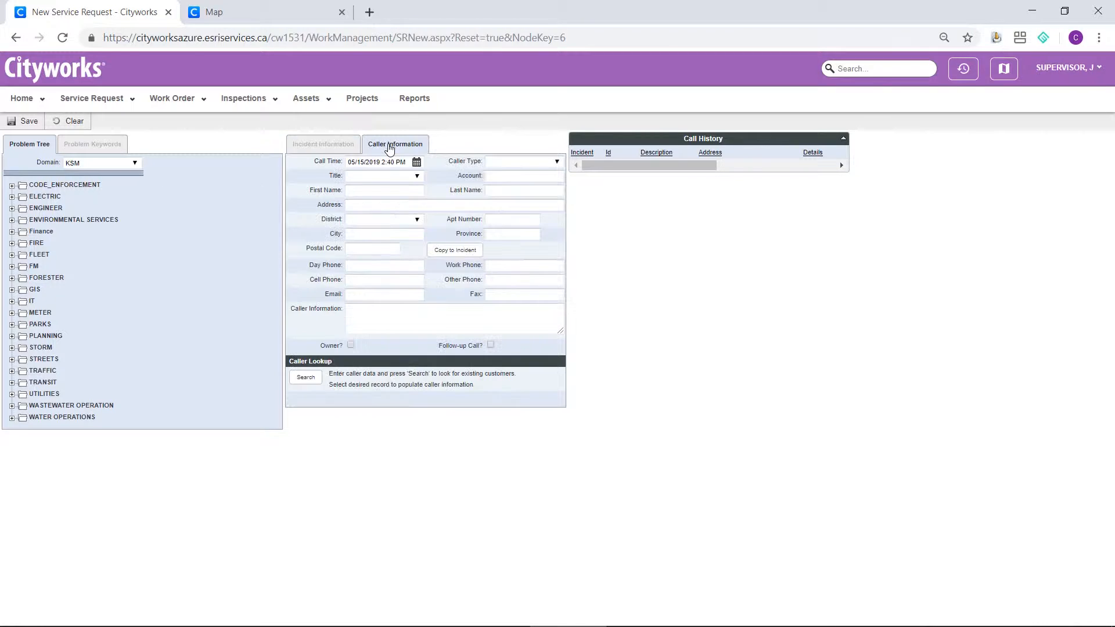
pyautogui.click(376, 193)
pyautogui.press('Tab')
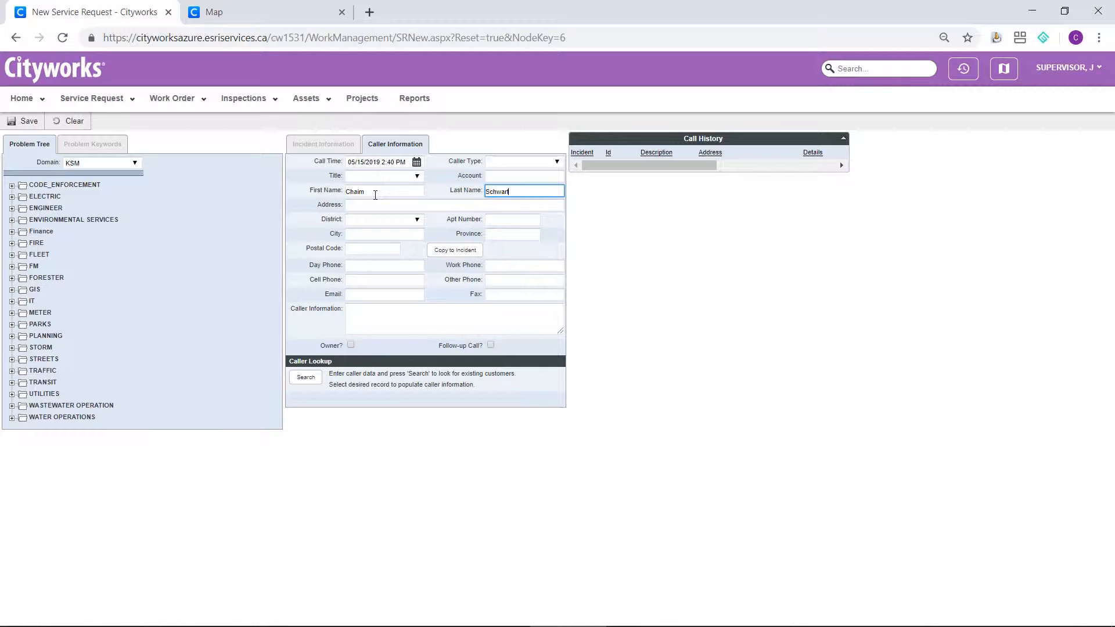
pyautogui.press('Tab')
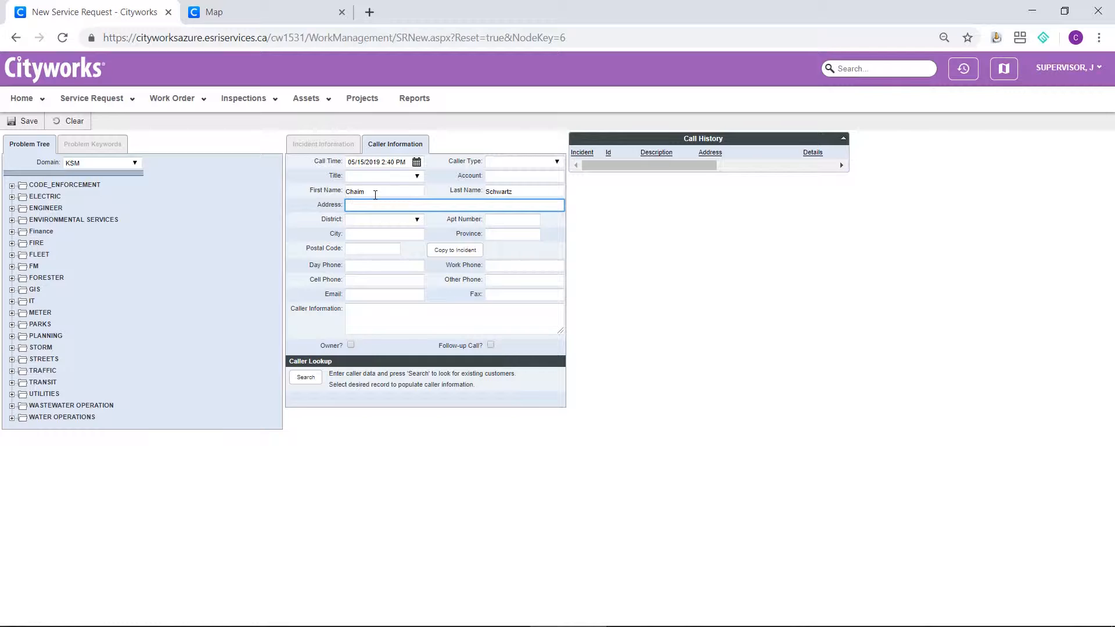
# Enter the caller's street address and look up existing customers with the caller data.
pyautogui.click(308, 378)
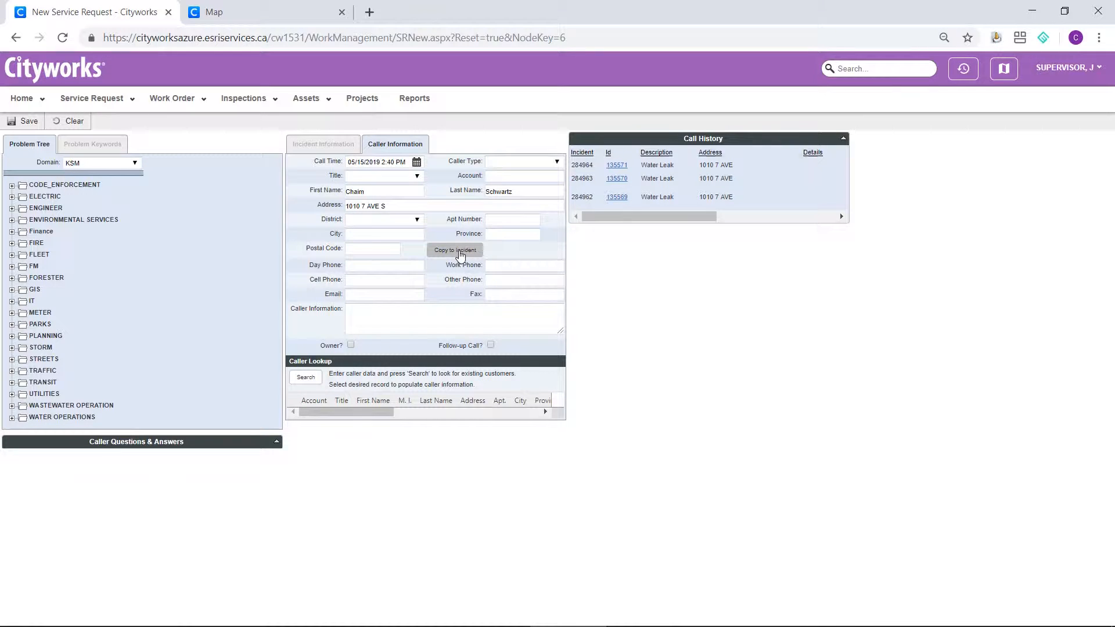
# Copy the caller's address to the incident and geocode it, using the address of the matching candidate.
pyautogui.click(460, 251)
pyautogui.click(337, 150)
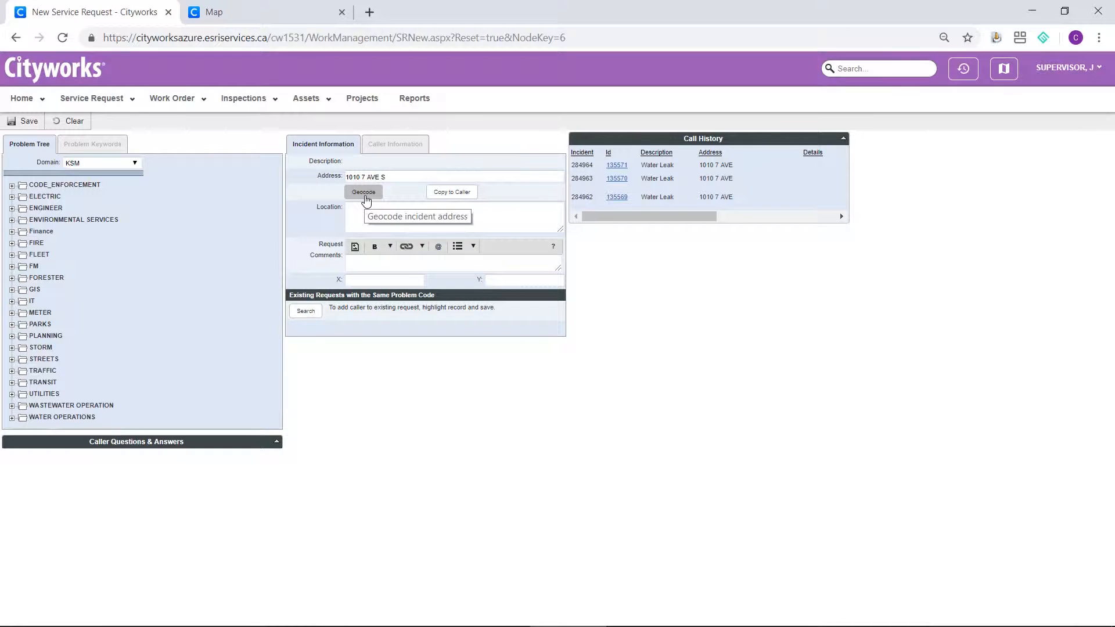
pyautogui.click(365, 200)
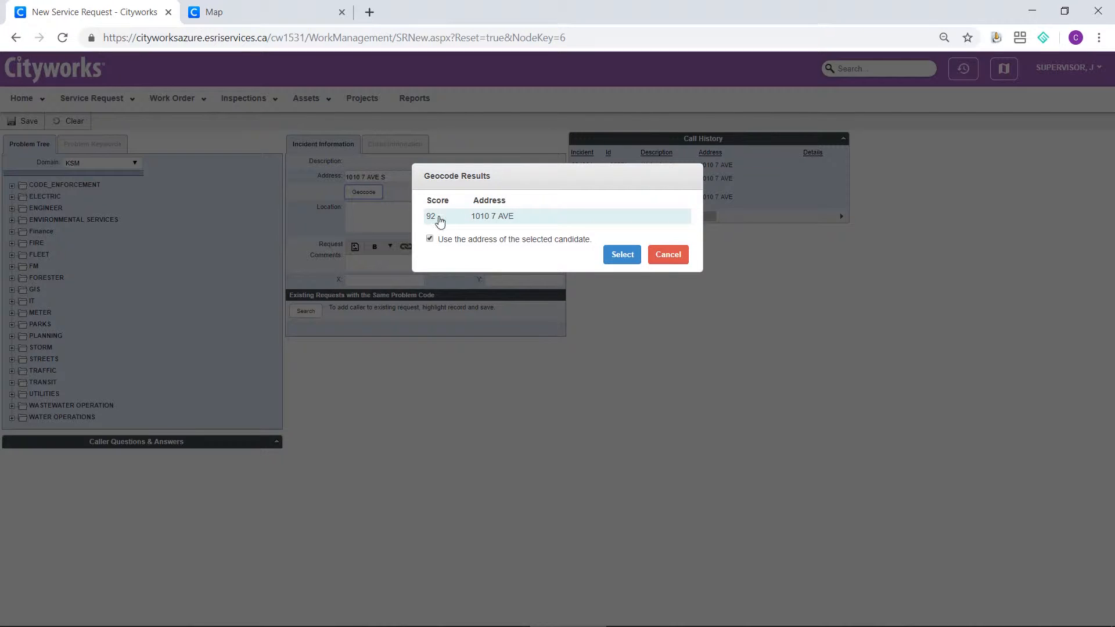
pyautogui.click(618, 258)
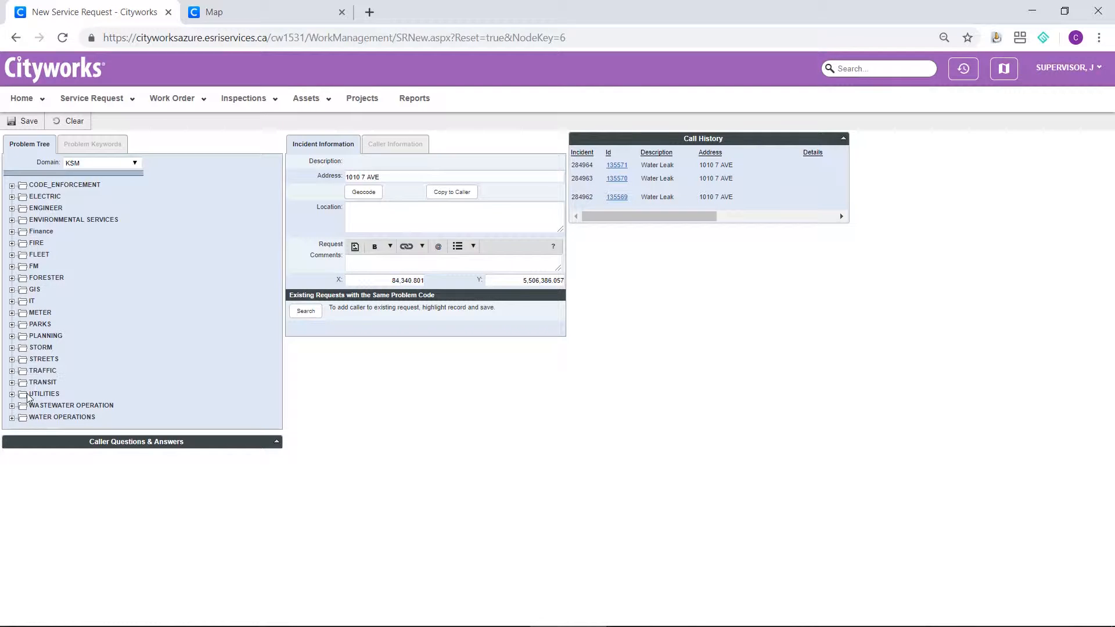
# Set the problem code to Water Leak under WATER OPERATIONS.
pyautogui.click(11, 418)
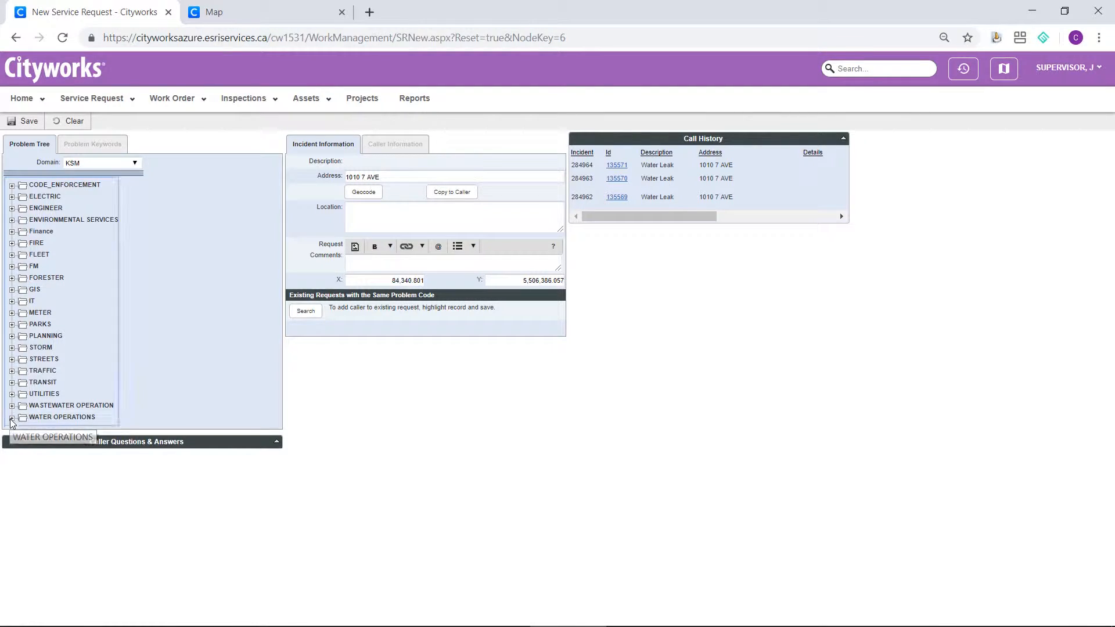
pyautogui.click(53, 499)
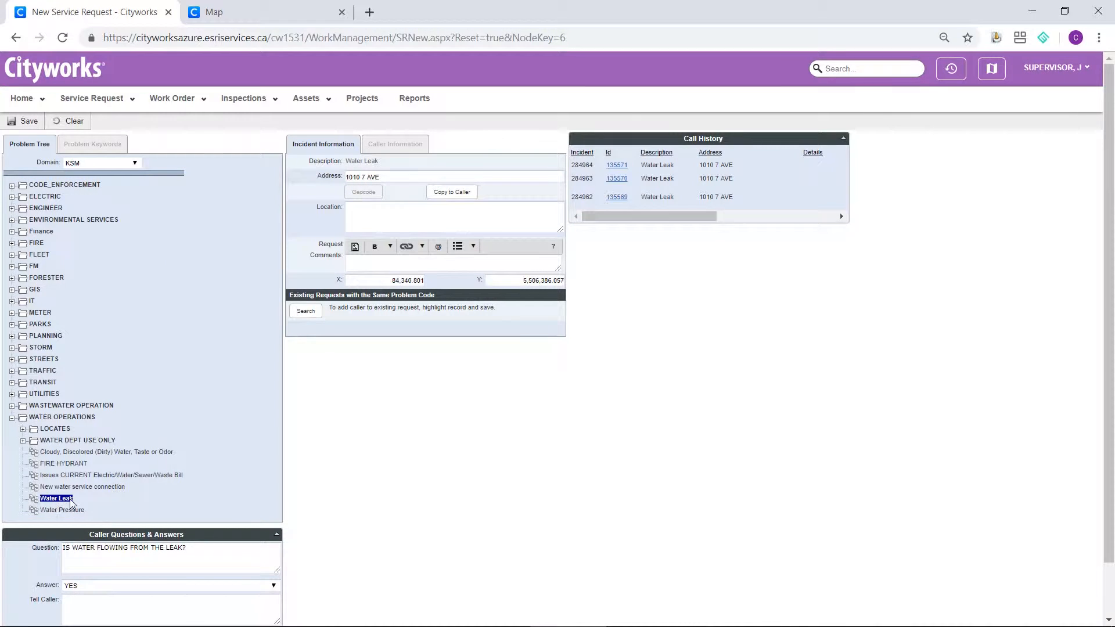
# Answer YES to the three water flow questions and NO to whether vehicles can drive on the street, and save the request.
pyautogui.scroll(-1, 271, 493)
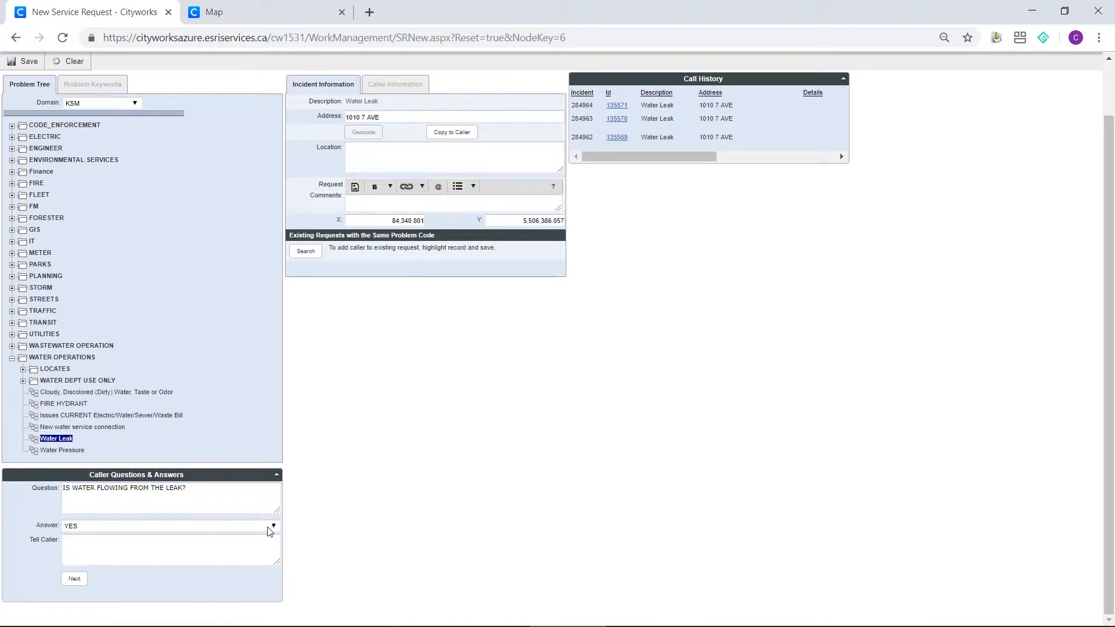
pyautogui.click(71, 578)
pyautogui.click(273, 529)
pyautogui.click(242, 544)
pyautogui.click(74, 580)
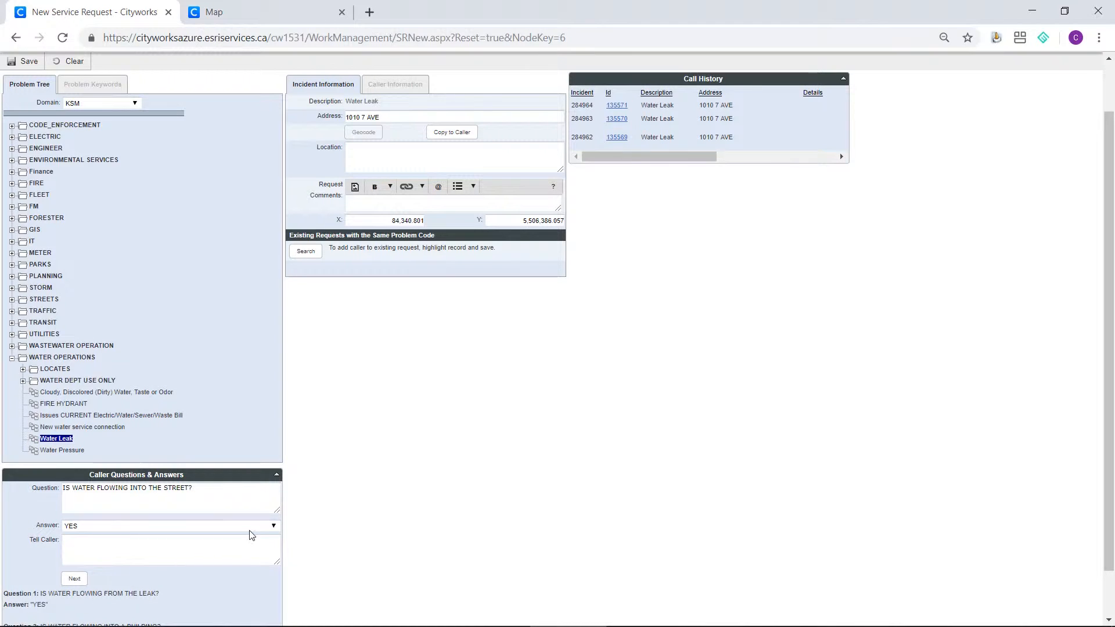
pyautogui.click(72, 582)
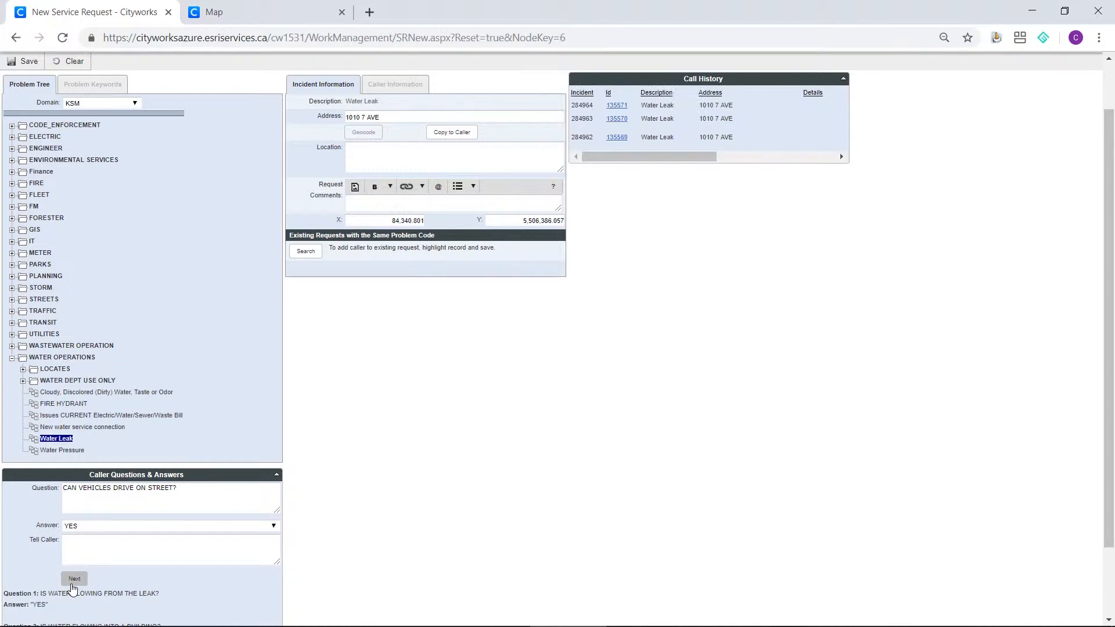
pyautogui.click(241, 527)
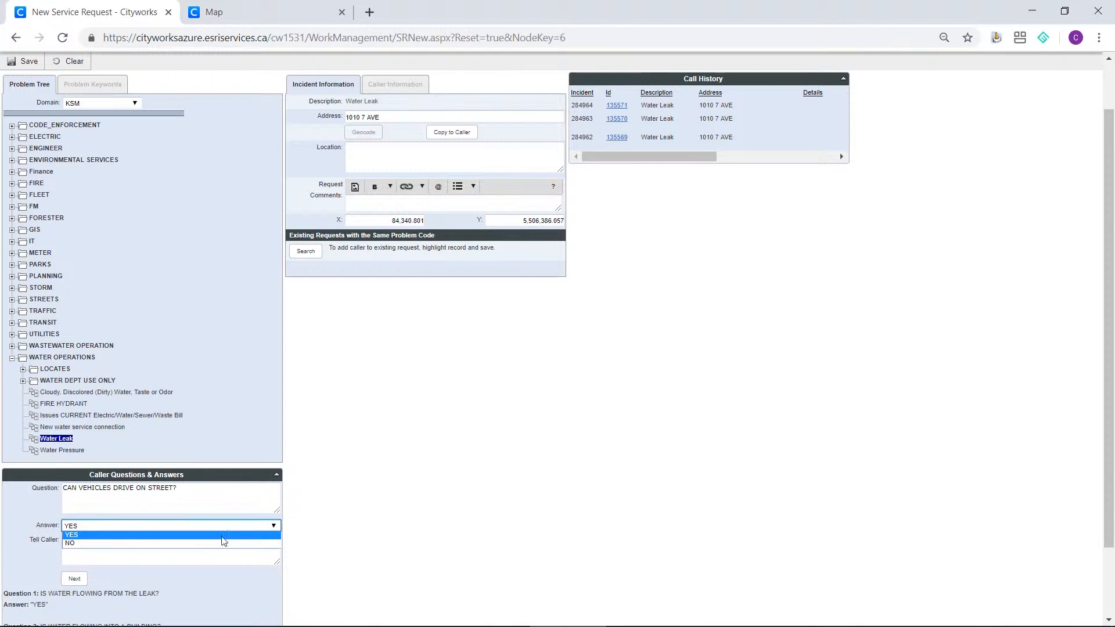
pyautogui.click(217, 540)
pyautogui.click(75, 579)
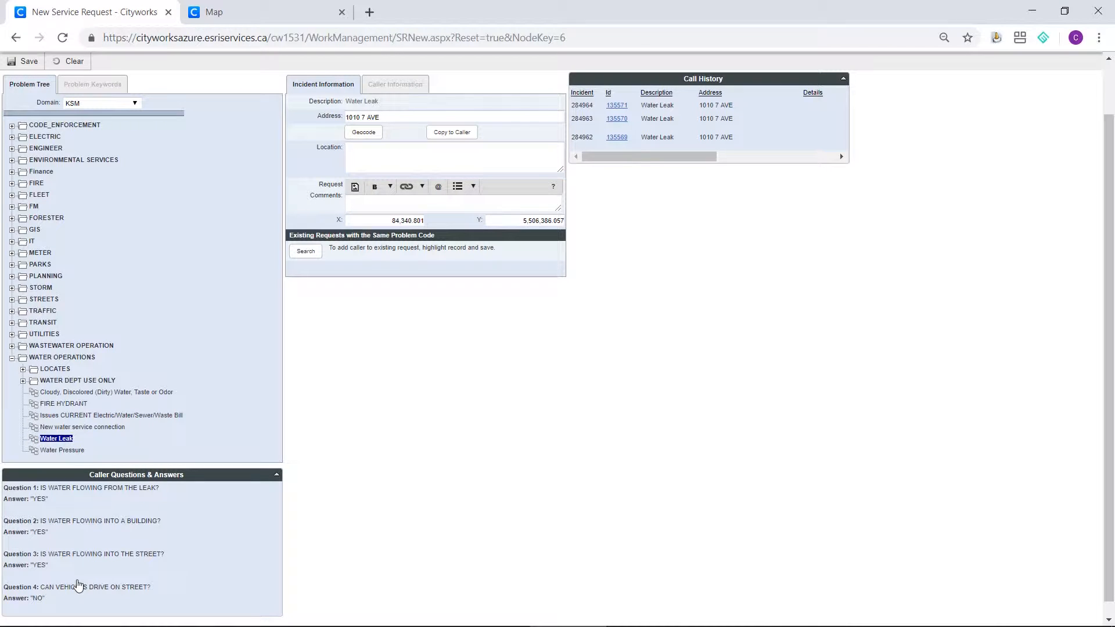
pyautogui.scroll(2, 82, 560)
pyautogui.click(26, 121)
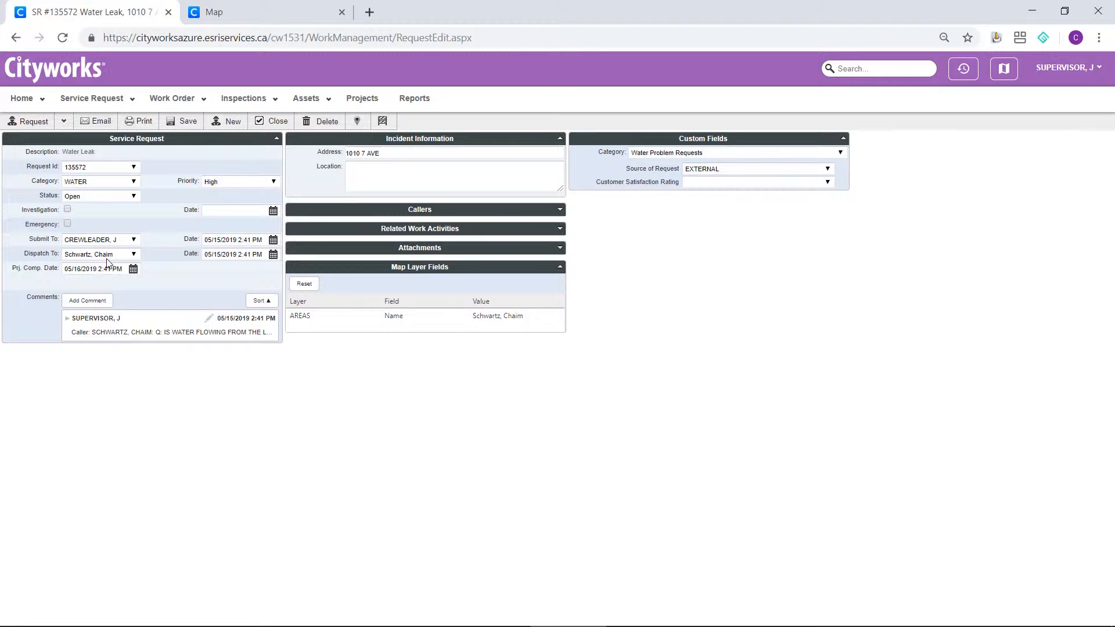
# Switch to the AirServer window to check the mobile service request Inbox, and minimise it to return to Cityworks.
pyautogui.hotkey('alt', 'Tab')
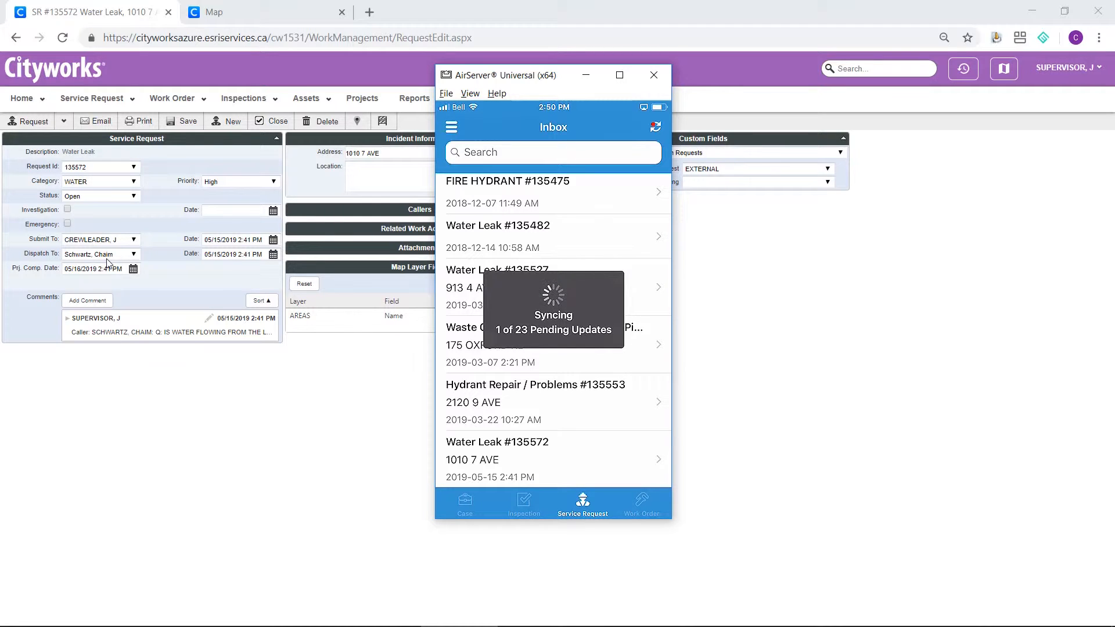
pyautogui.click(586, 77)
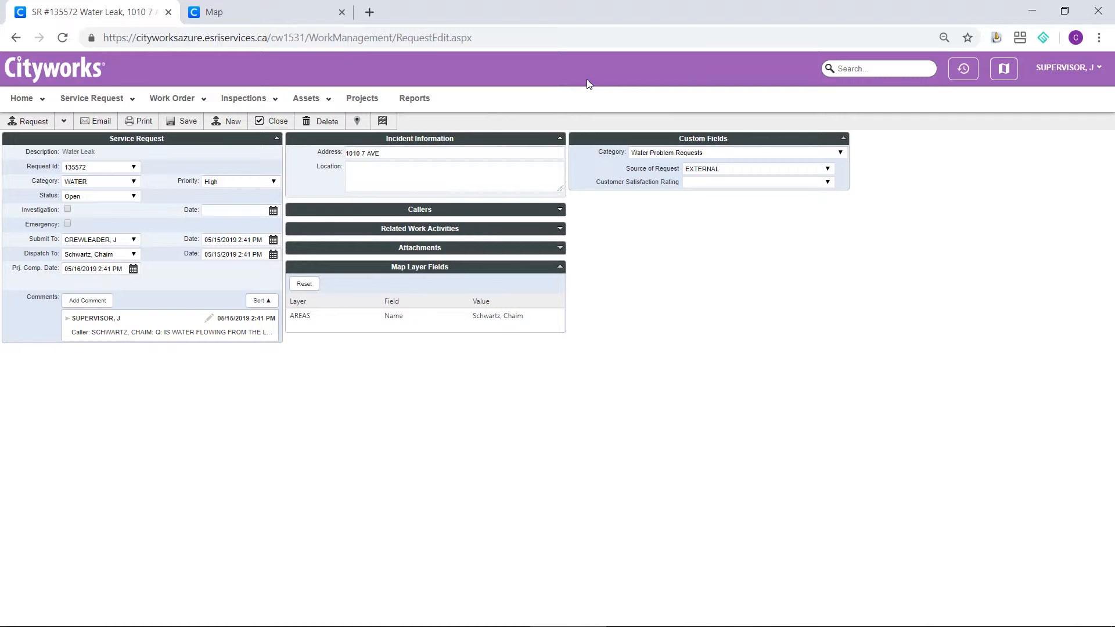
# Reopen the most recent Water Leak request from the history and open its related Main Break Repair work order.
pyautogui.click(962, 74)
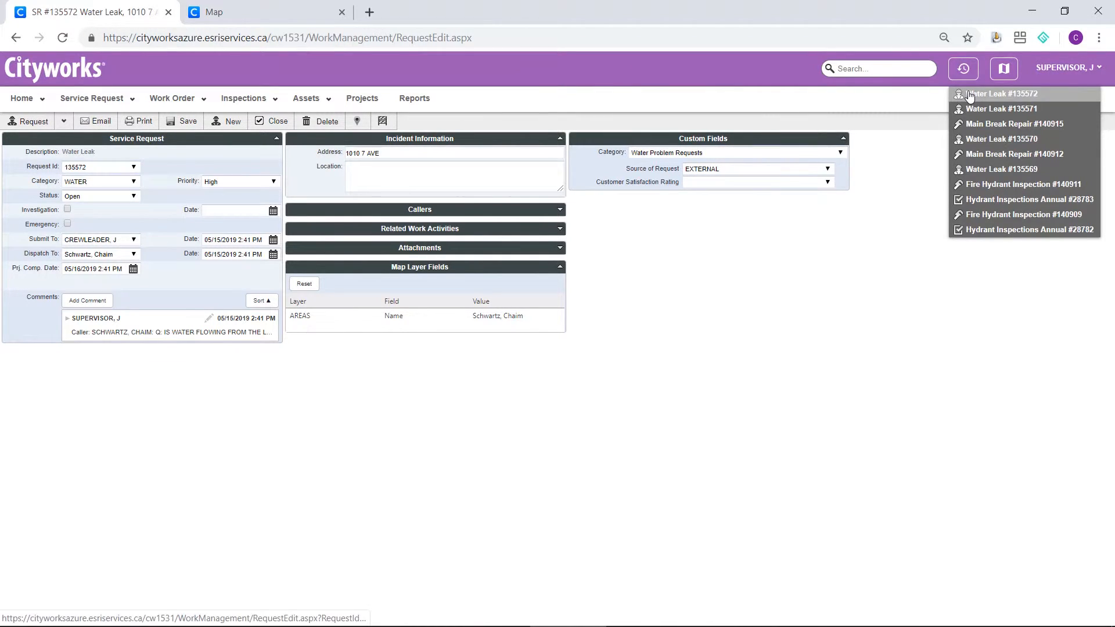
pyautogui.click(970, 97)
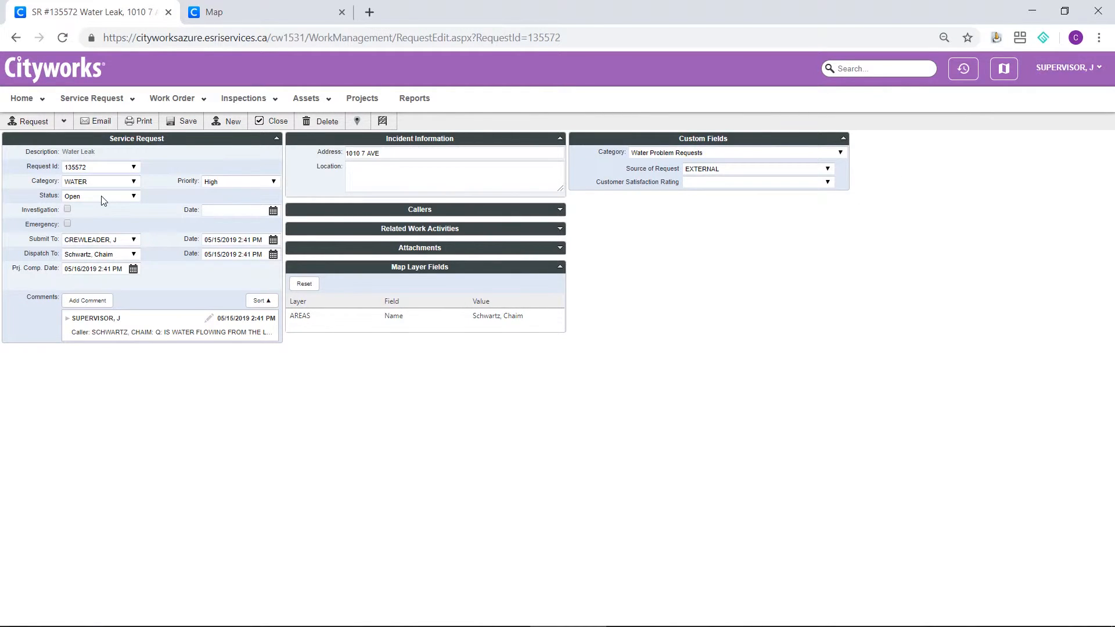
pyautogui.click(426, 231)
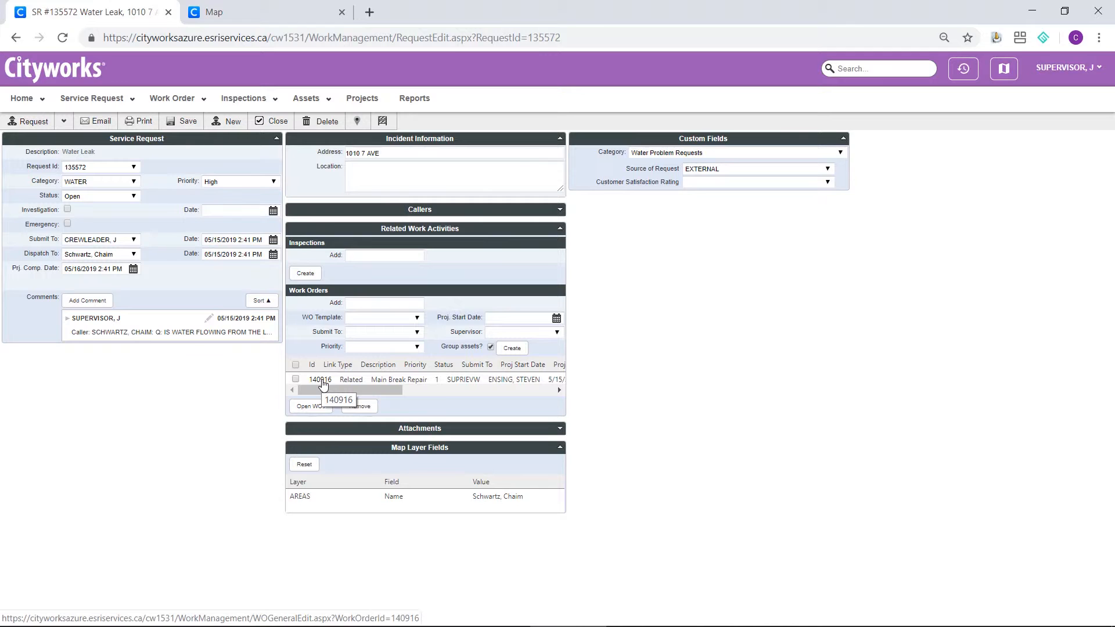
pyautogui.click(322, 380)
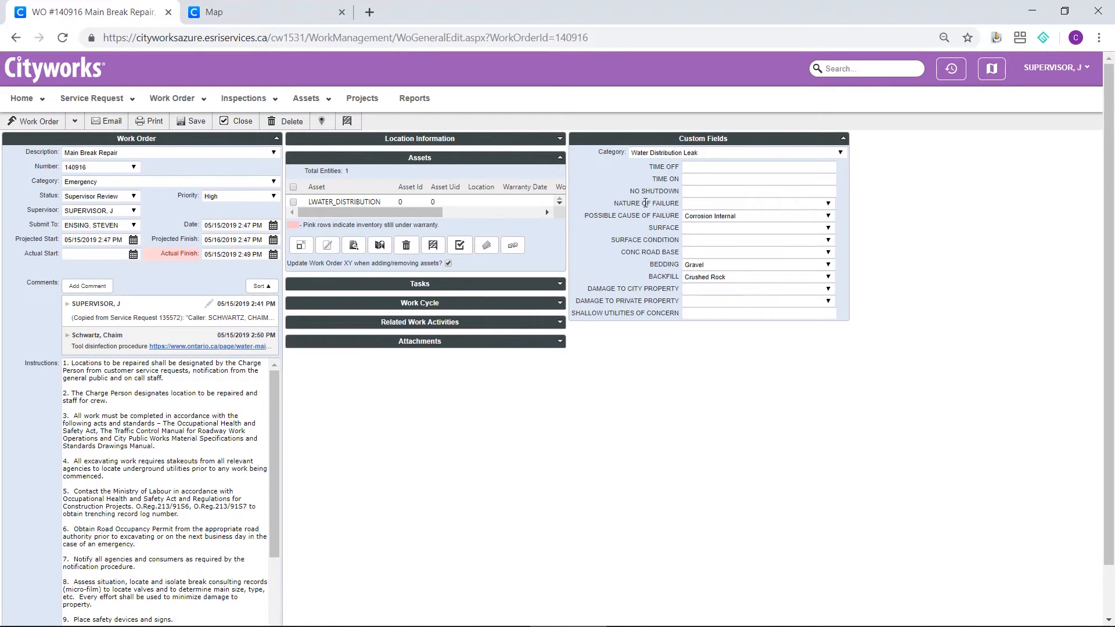
# Examine the work order's attachments and the list of its additional record sections.
pyautogui.click(459, 344)
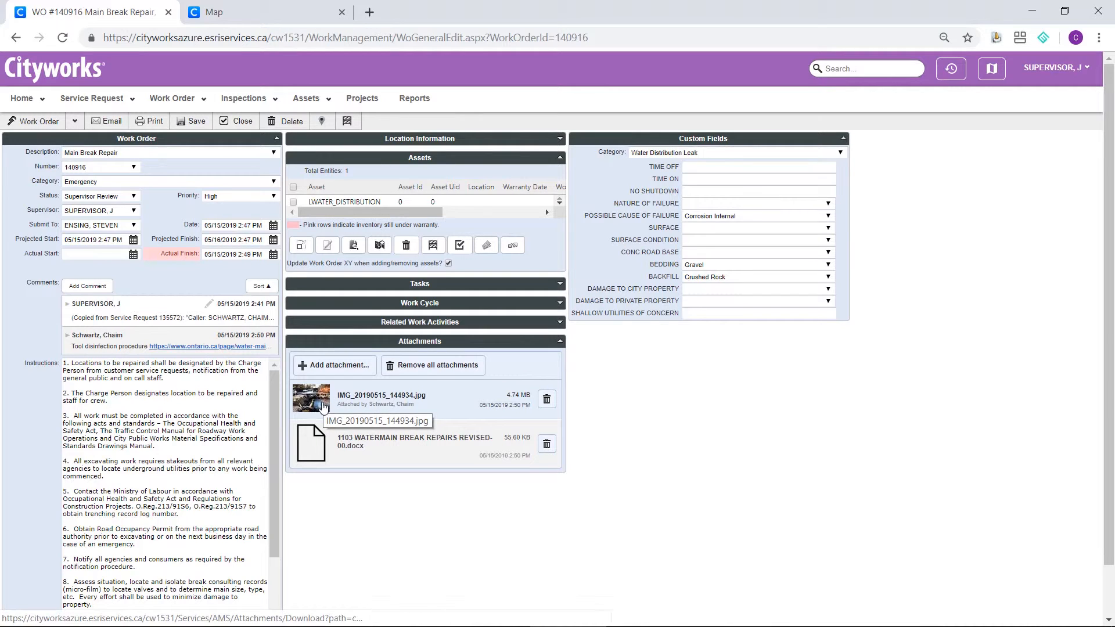
pyautogui.click(75, 122)
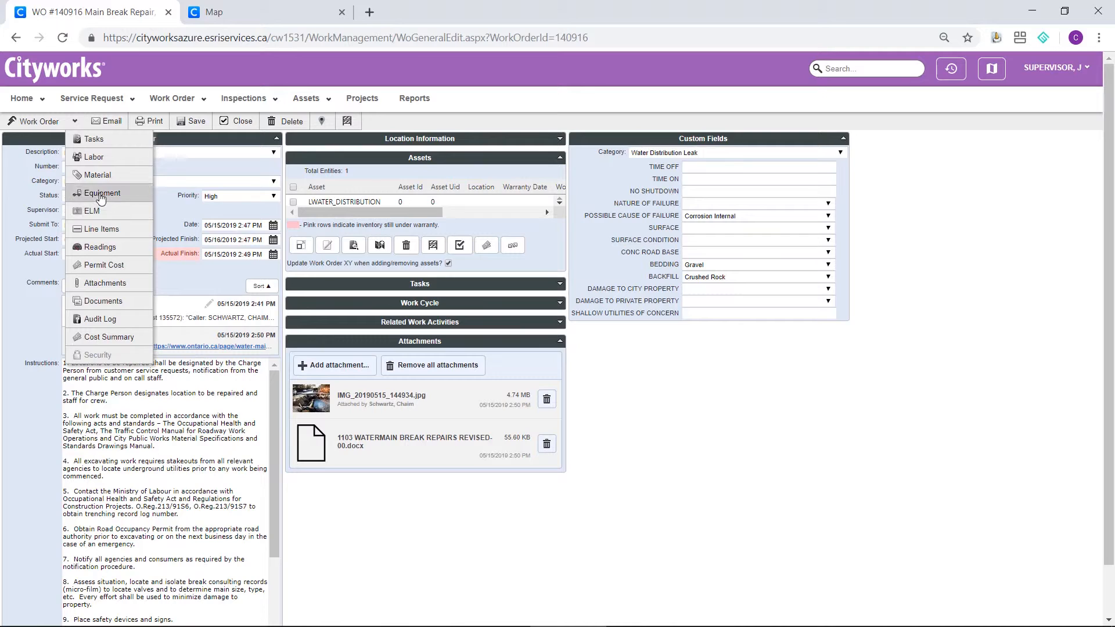
pyautogui.click(76, 122)
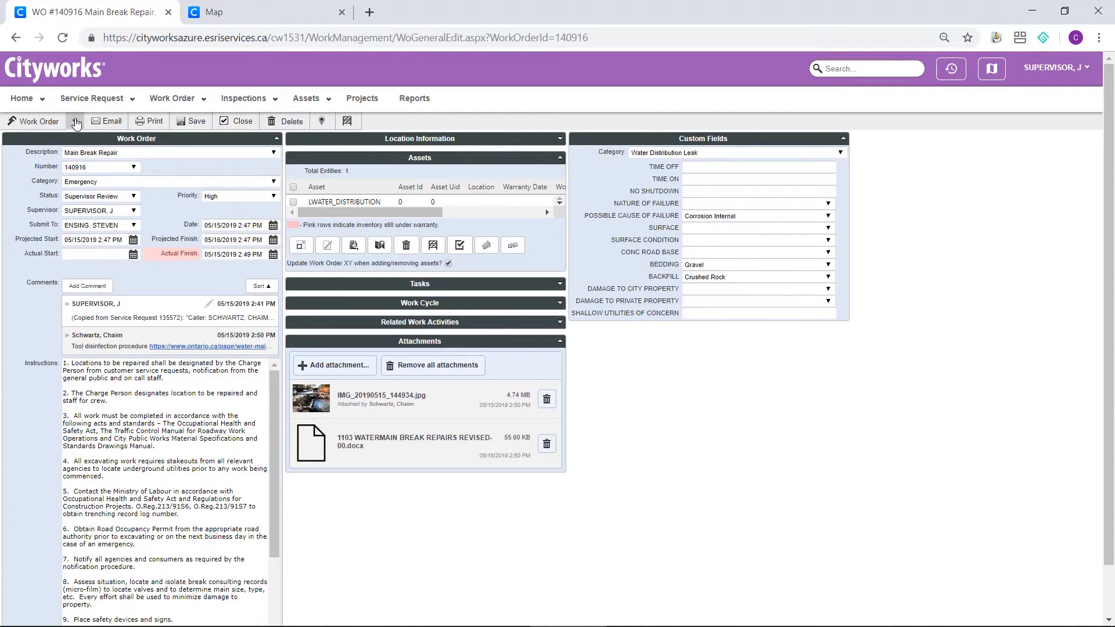
# Close the Main Break Repair work order and open its related Water Leak service request.
pyautogui.click(251, 126)
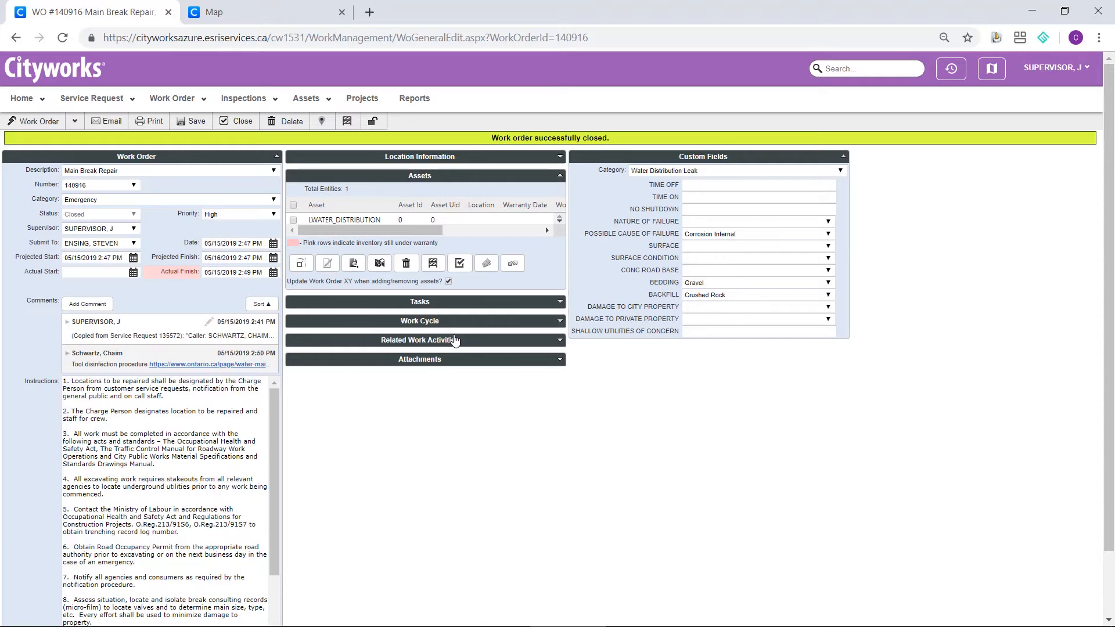
pyautogui.click(457, 342)
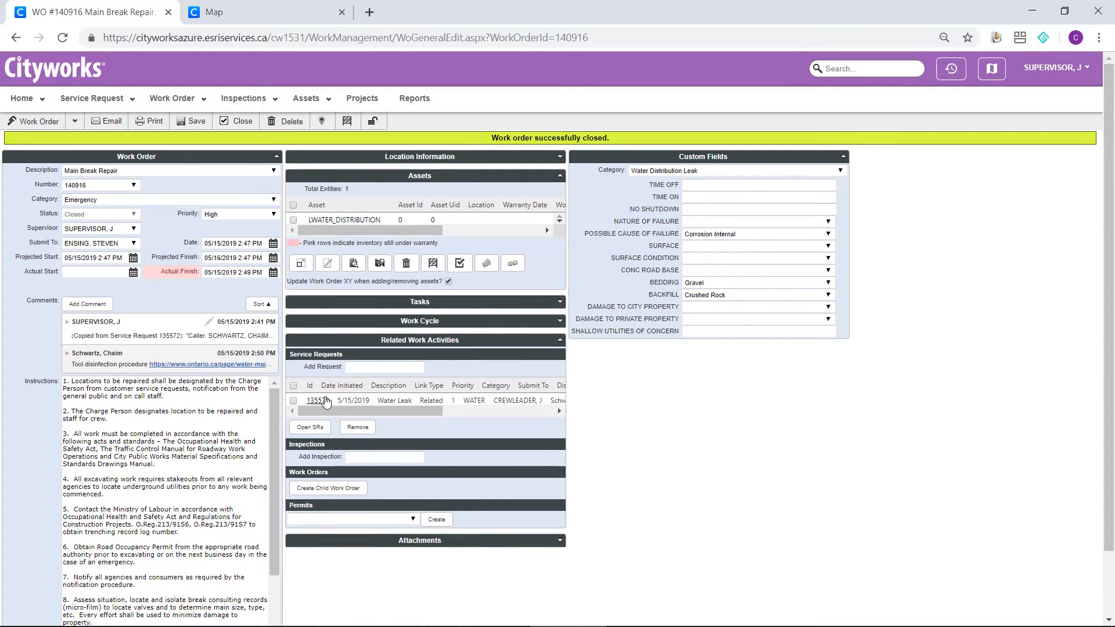
pyautogui.click(320, 401)
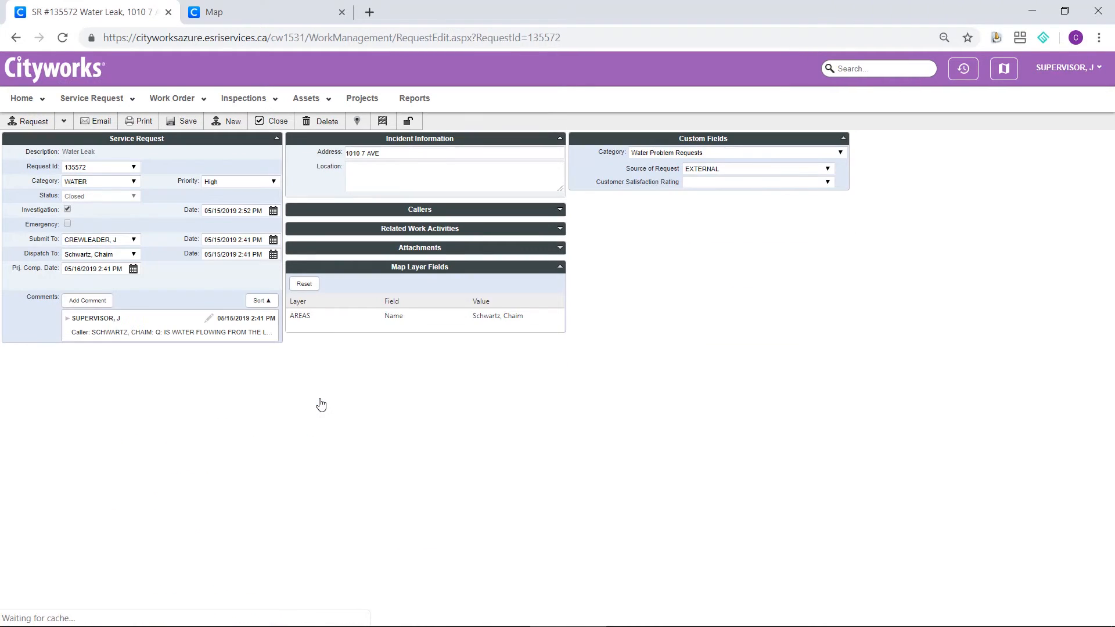